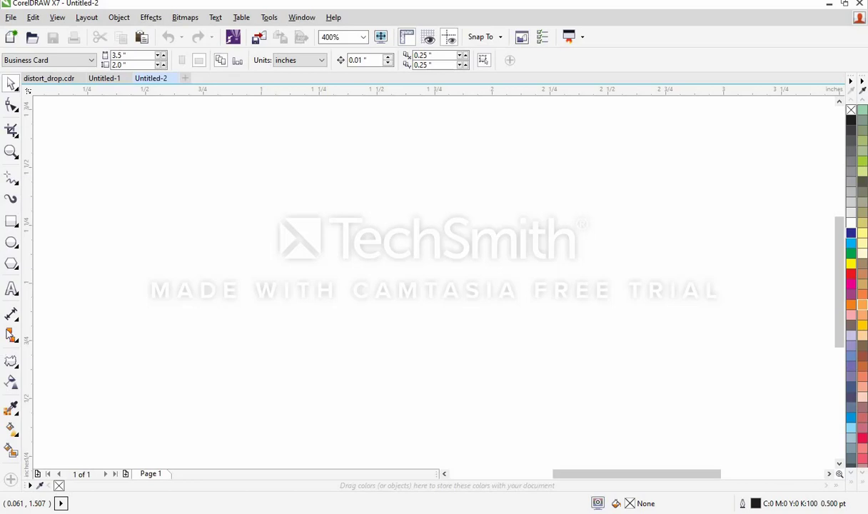
Step: Add artistic text reading "A" on the blank page
{"action": "left_click", "coordinate": [16, 291]}
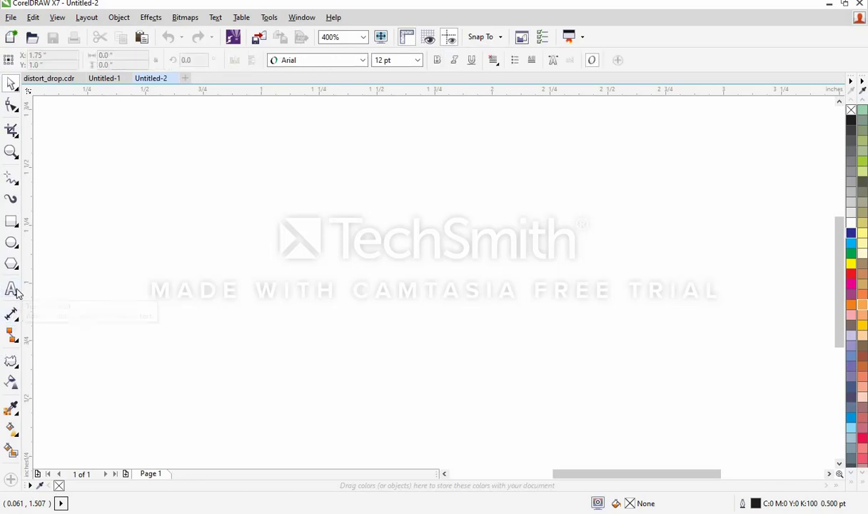
{"action": "left_click", "coordinate": [319, 238]}
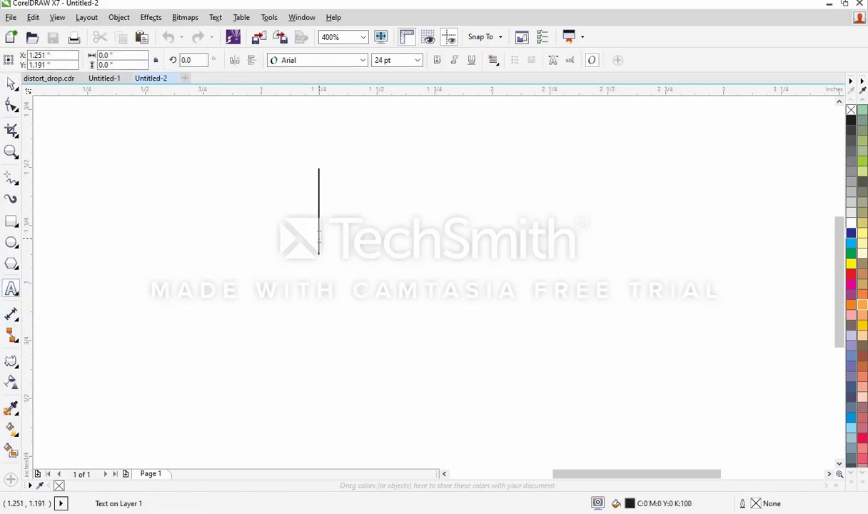
{"action": "type", "text": "a"}
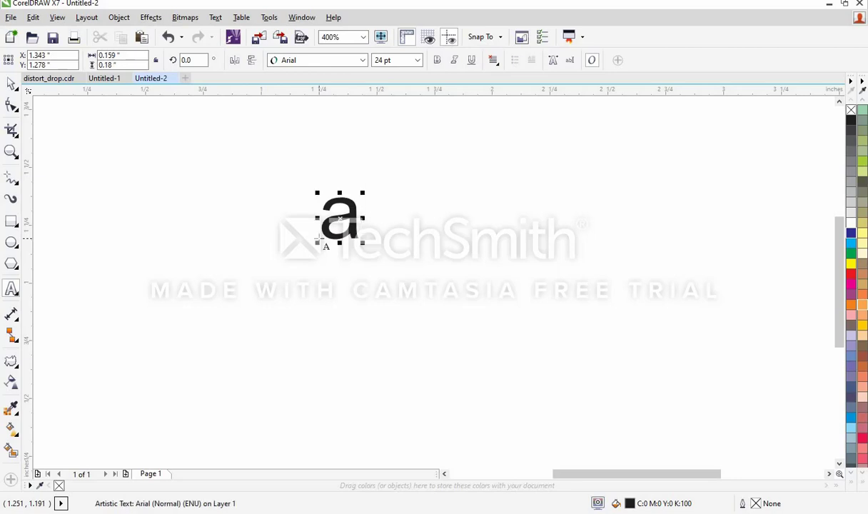
{"action": "key", "text": "BackSpace"}
{"action": "type", "text": "A"}
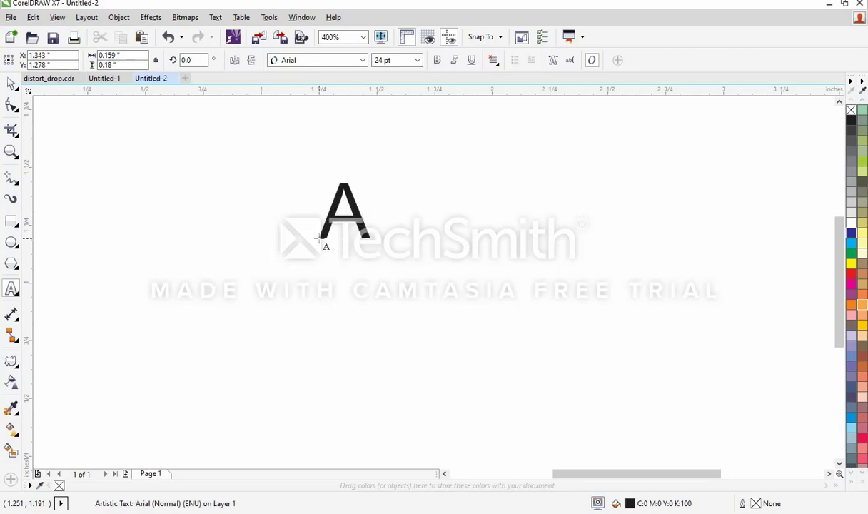
Step: Set the font size of the whole "A" text to 72 pt
{"action": "key", "text": "ctrl+a"}
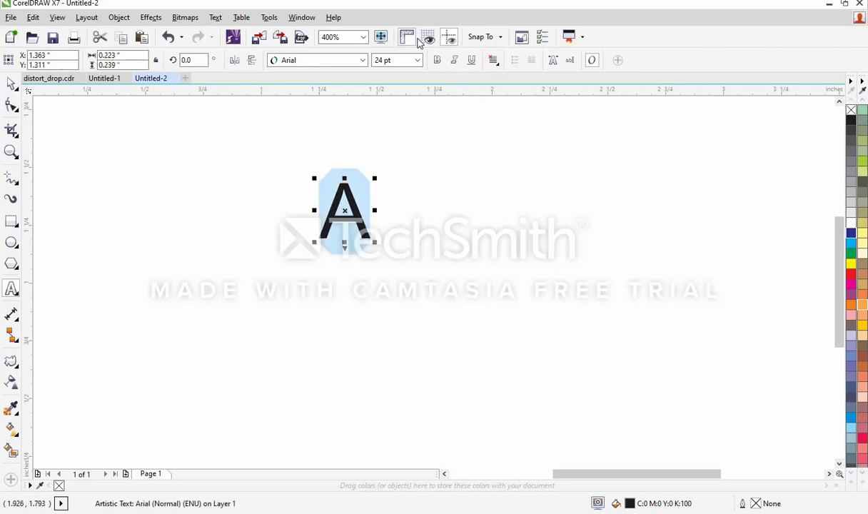
{"action": "left_click", "coordinate": [418, 60]}
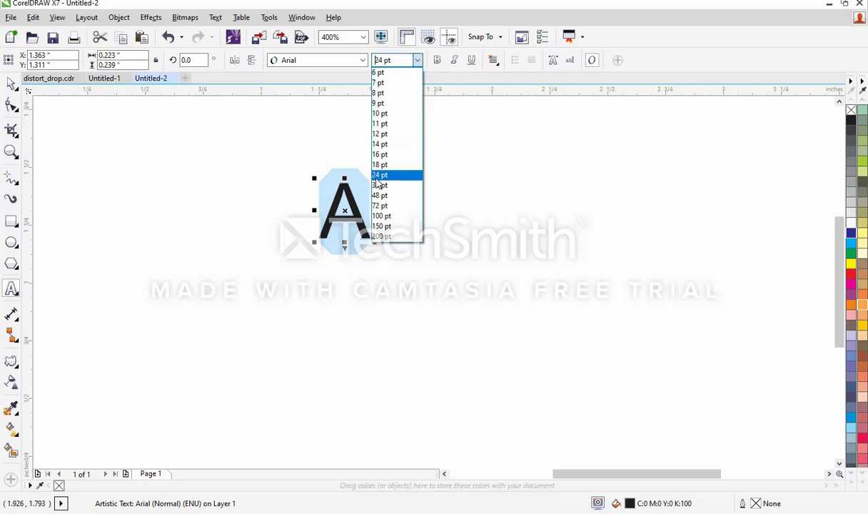
{"action": "left_click", "coordinate": [379, 177]}
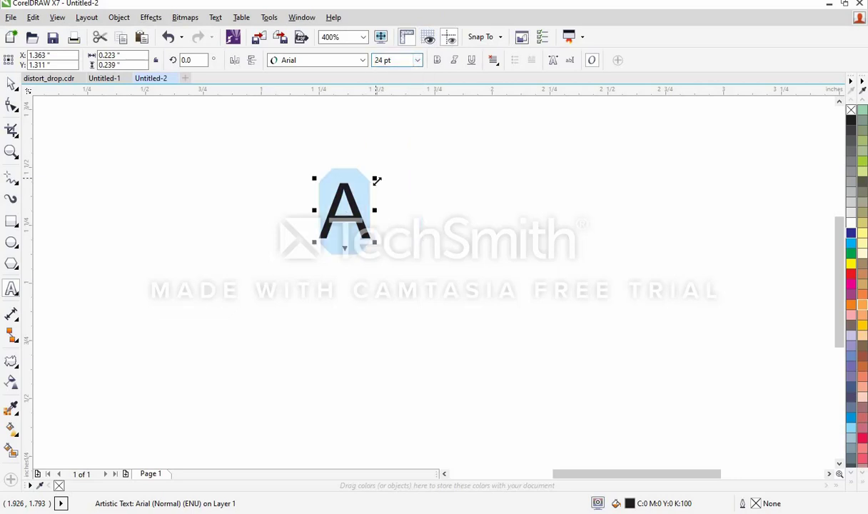
{"action": "left_click", "coordinate": [418, 61]}
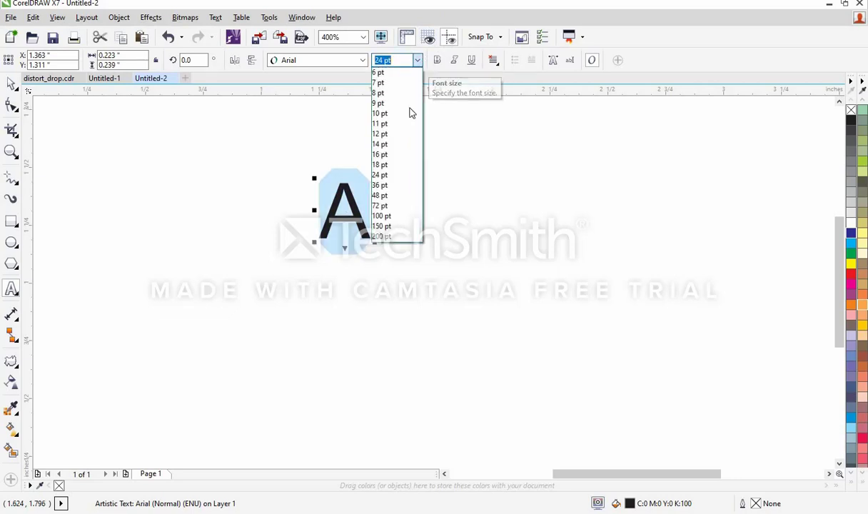
{"action": "left_click", "coordinate": [381, 206]}
Step: Move the letter A down and left to about X 1.45", Y 1.185" and fill it with blue (C100 M100 Y0 K0)
{"action": "left_click_drag", "start_coordinate": [841, 239], "coordinate": [843, 203]}
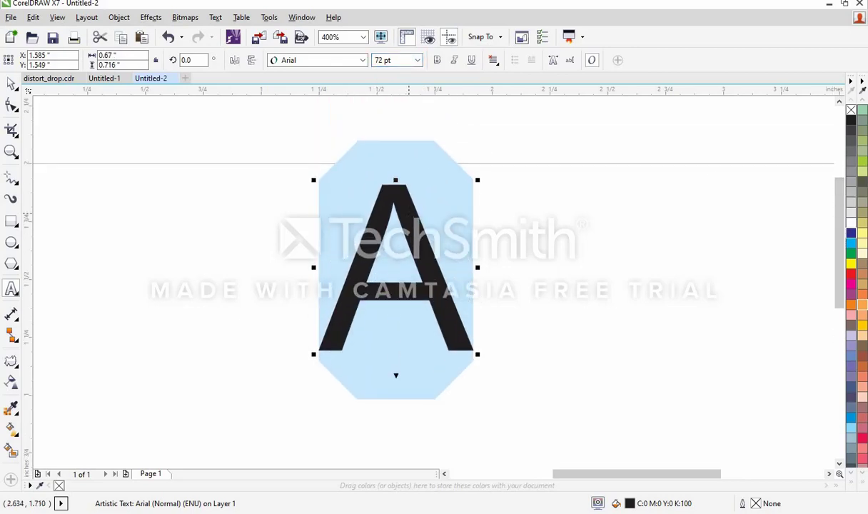
{"action": "left_click", "coordinate": [12, 83]}
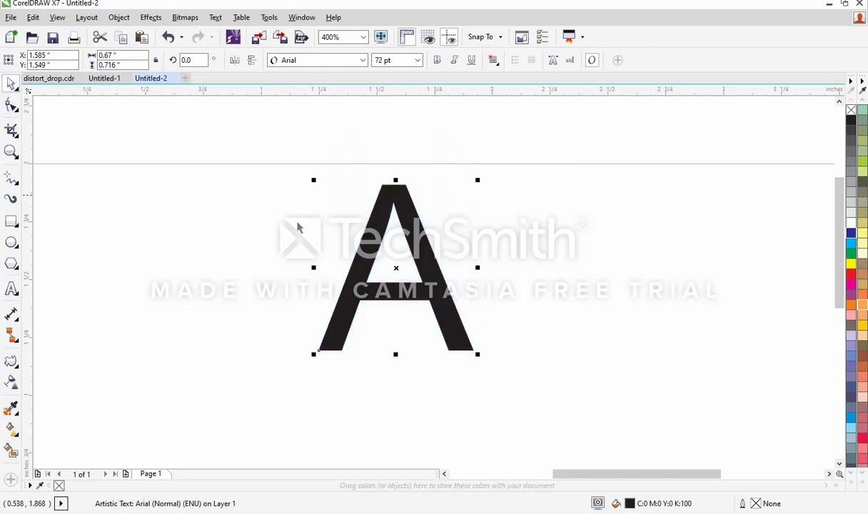
{"action": "left_click_drag", "start_coordinate": [378, 229], "coordinate": [348, 312]}
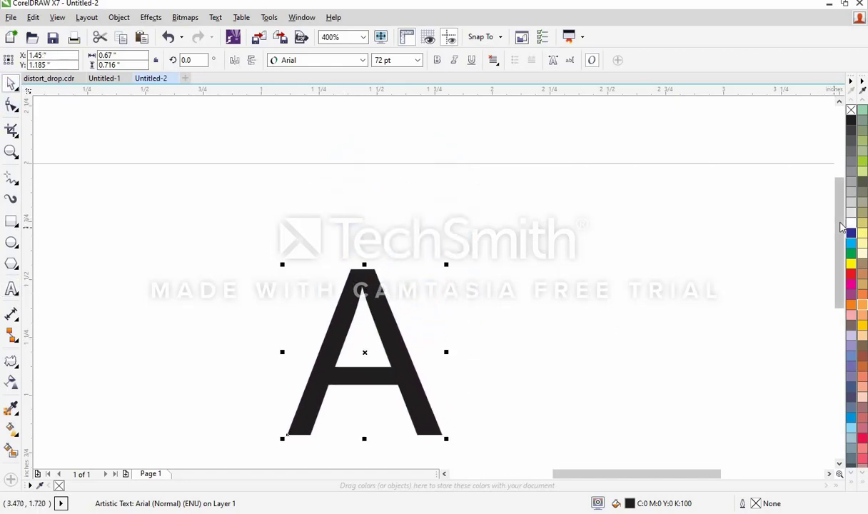
{"action": "scroll", "coordinate": [843, 227], "scroll_direction": "down", "scroll_amount": 2}
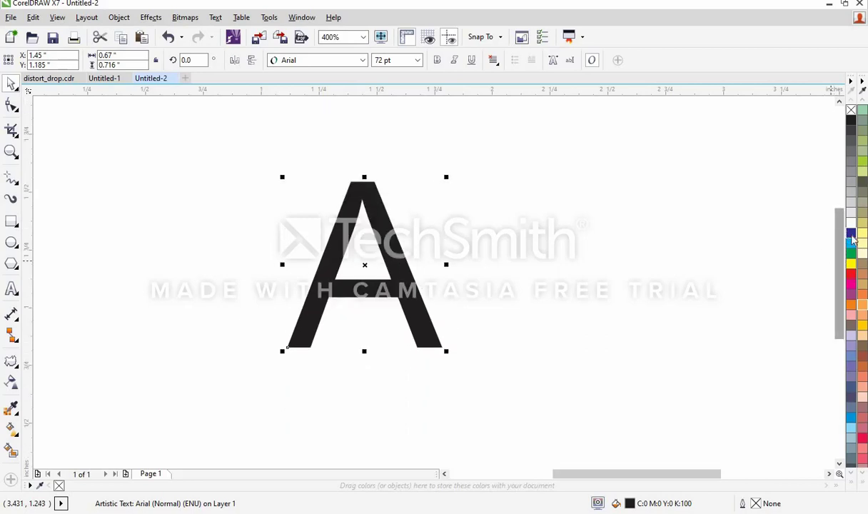
{"action": "left_click", "coordinate": [851, 234]}
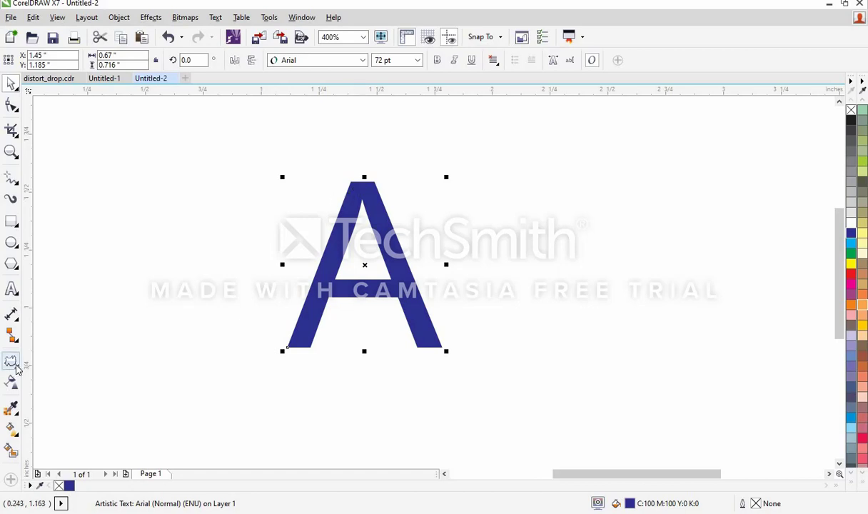
Step: Apply a cyan drop shadow cast from the base of the blue letter A with the Drop Shadow tool
{"action": "left_click", "coordinate": [17, 367]}
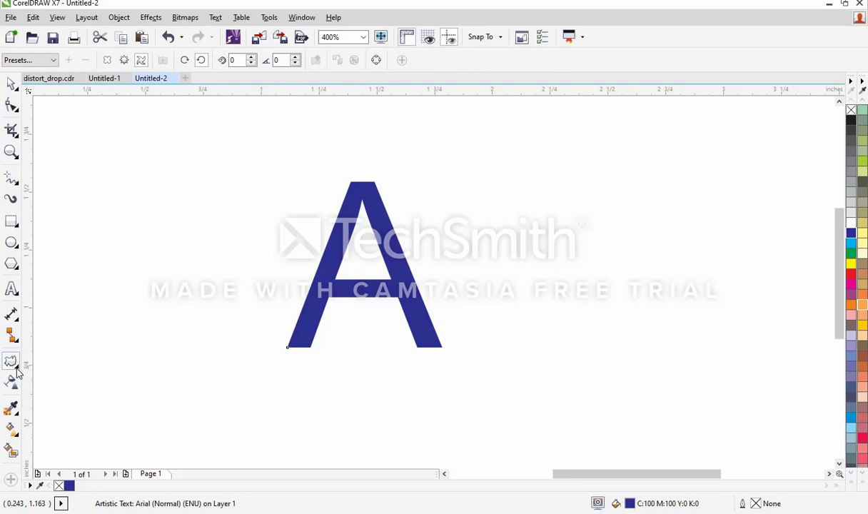
{"action": "left_click", "coordinate": [16, 367]}
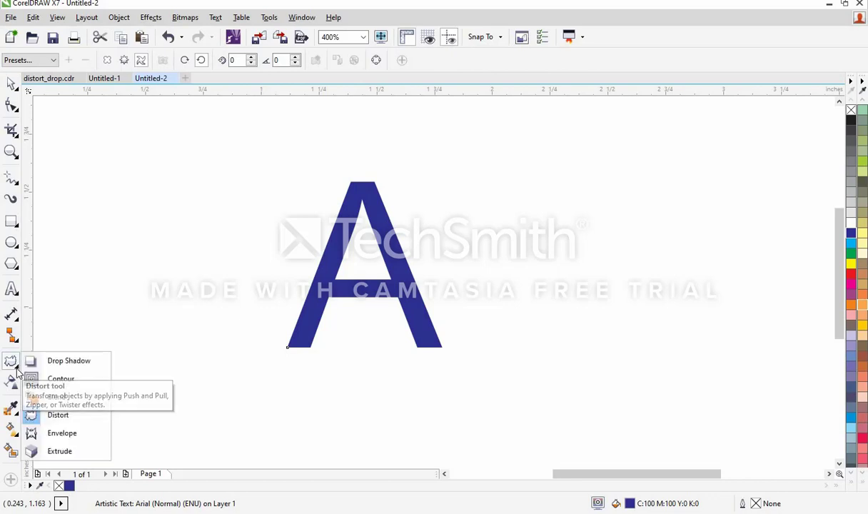
{"action": "left_click", "coordinate": [69, 361]}
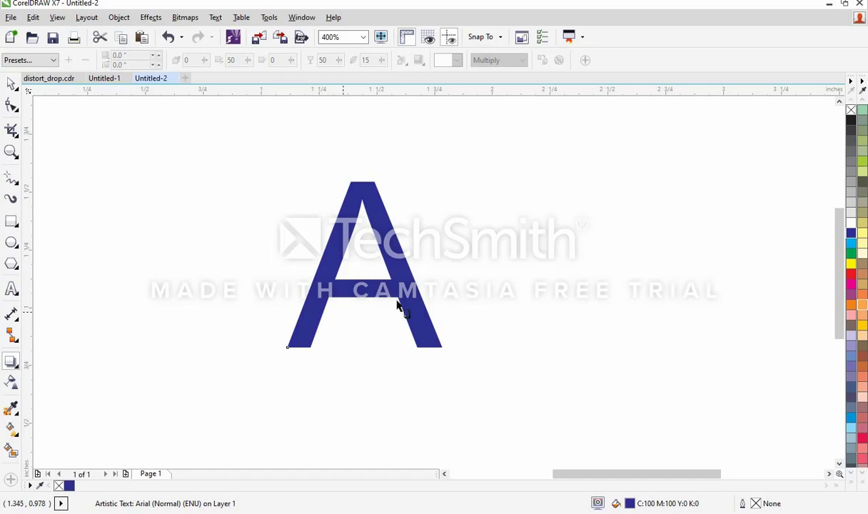
{"action": "left_click", "coordinate": [386, 342]}
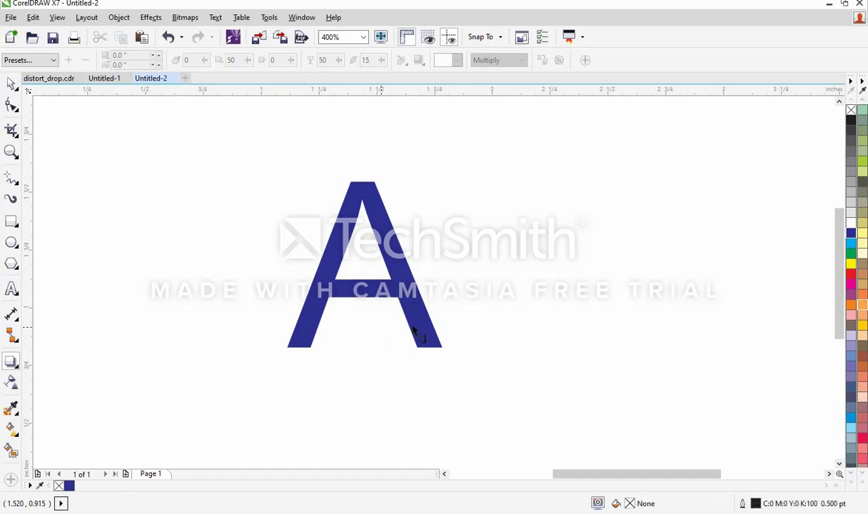
{"action": "left_click", "coordinate": [404, 314]}
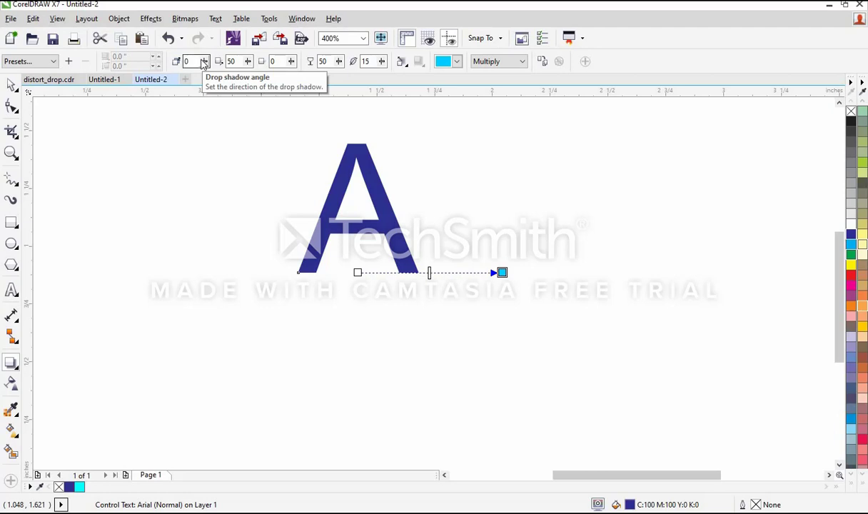
Step: Set the drop shadow angle of the letter A to 30
{"action": "right_click", "coordinate": [205, 63]}
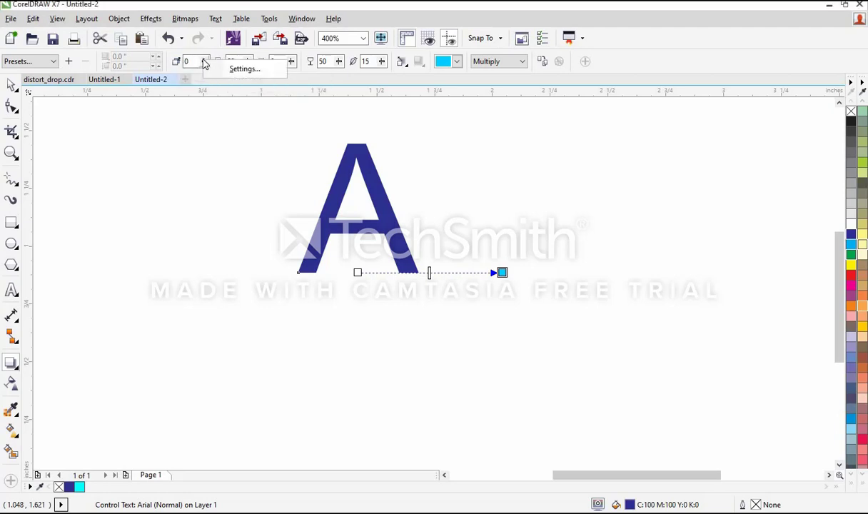
{"action": "left_click", "coordinate": [189, 62]}
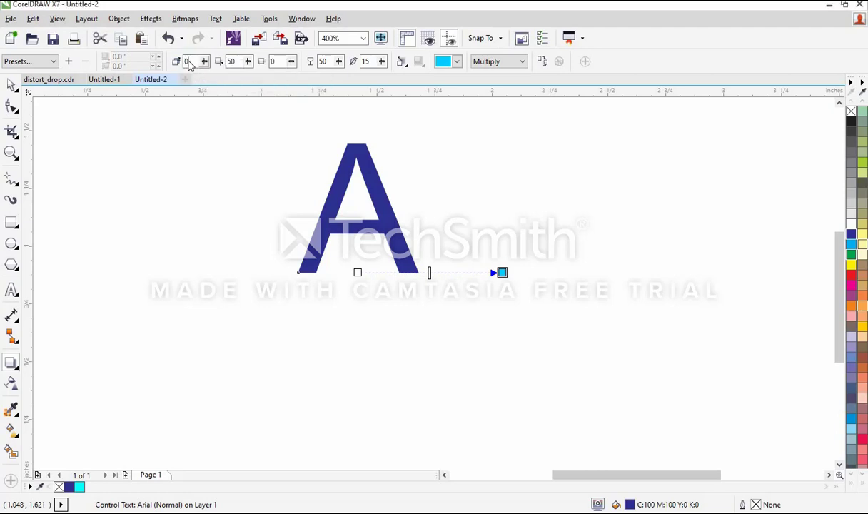
{"action": "right_click", "coordinate": [189, 64]}
{"action": "double_click", "coordinate": [187, 62]}
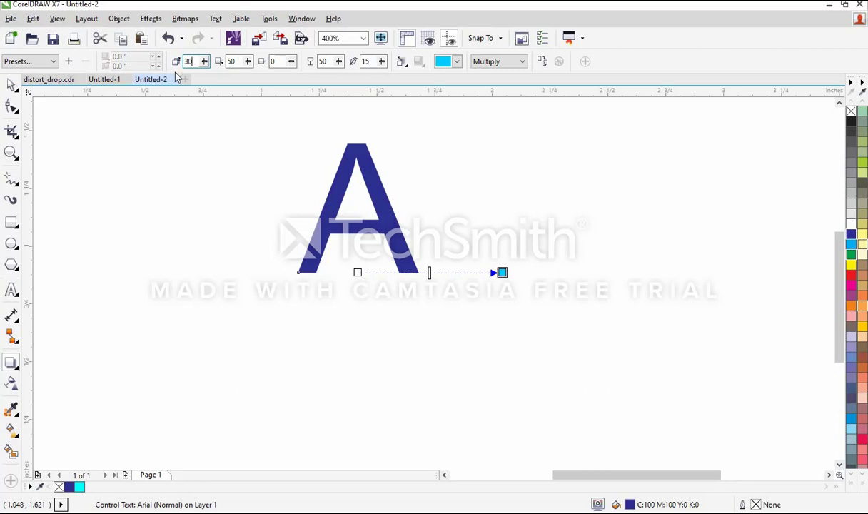
{"action": "left_click", "coordinate": [241, 63]}
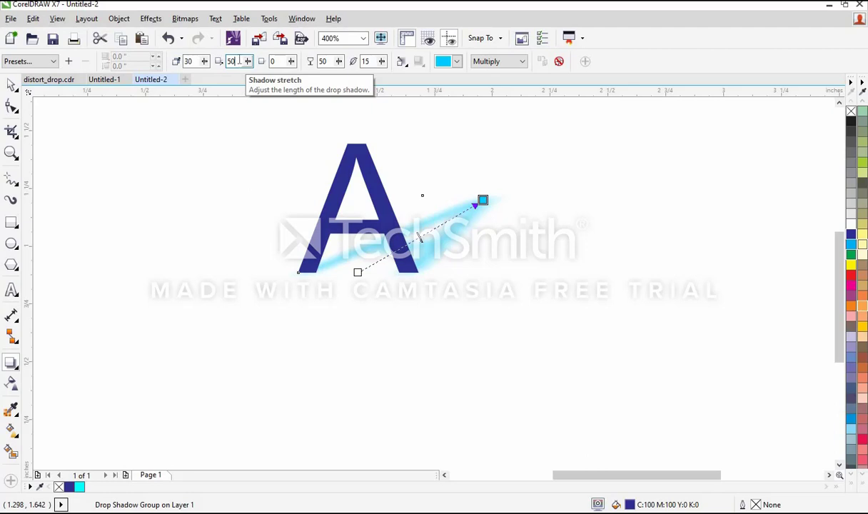
Step: Change the drop shadow colour to pale teal and finally to light green
{"action": "left_click", "coordinate": [332, 61]}
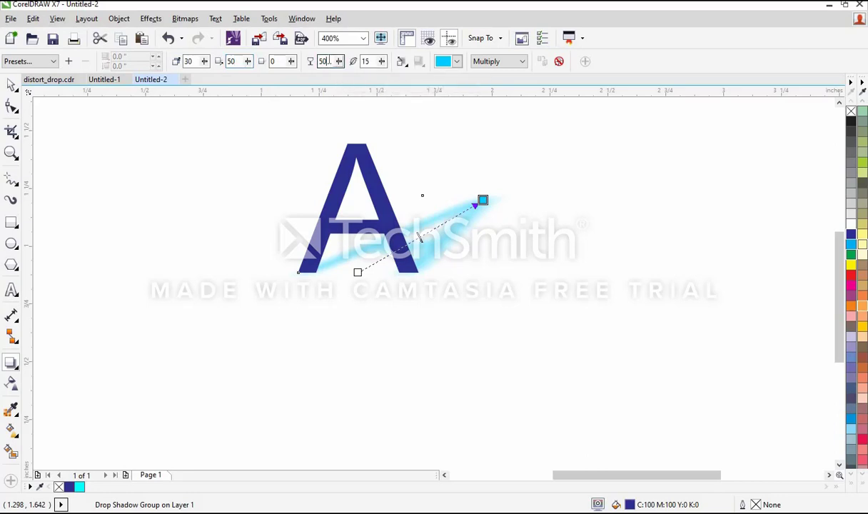
{"action": "left_click", "coordinate": [369, 60]}
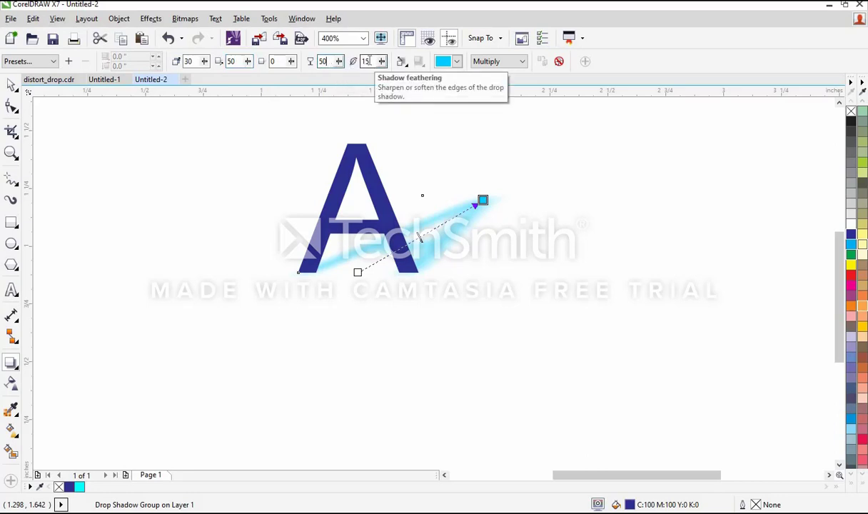
{"action": "left_click", "coordinate": [452, 63]}
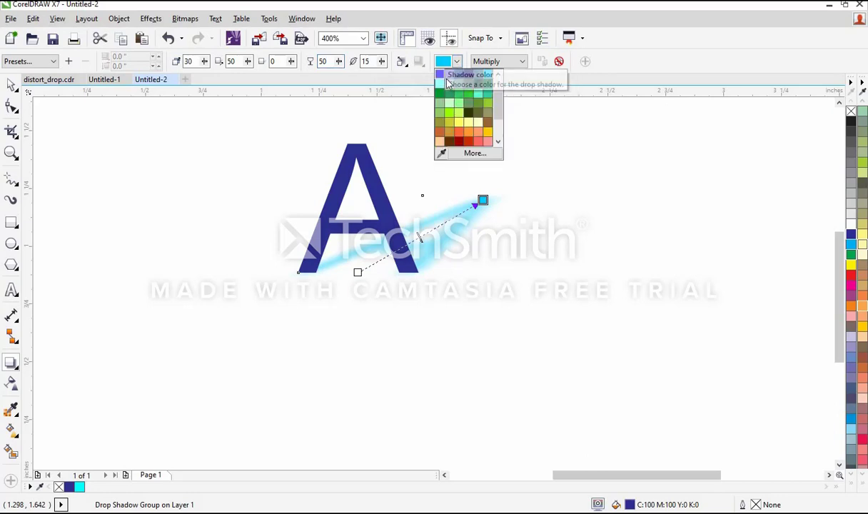
{"action": "left_click", "coordinate": [449, 84]}
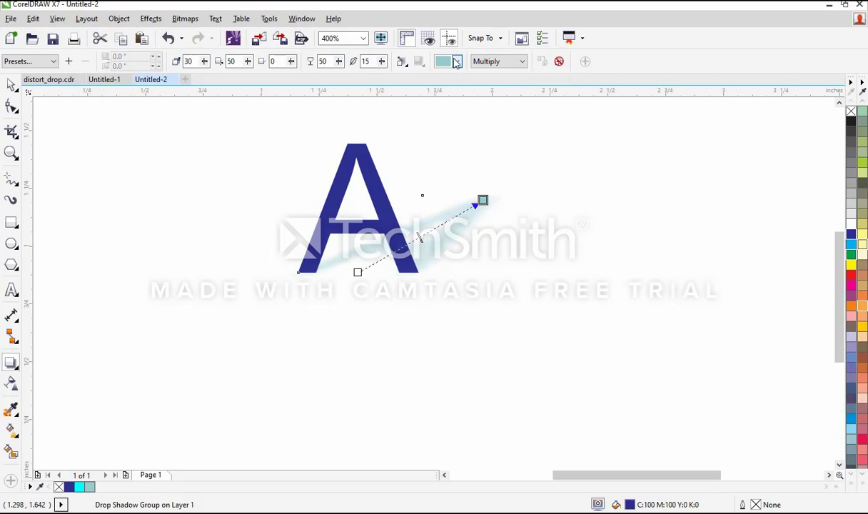
{"action": "left_click", "coordinate": [456, 62]}
{"action": "left_click", "coordinate": [440, 102]}
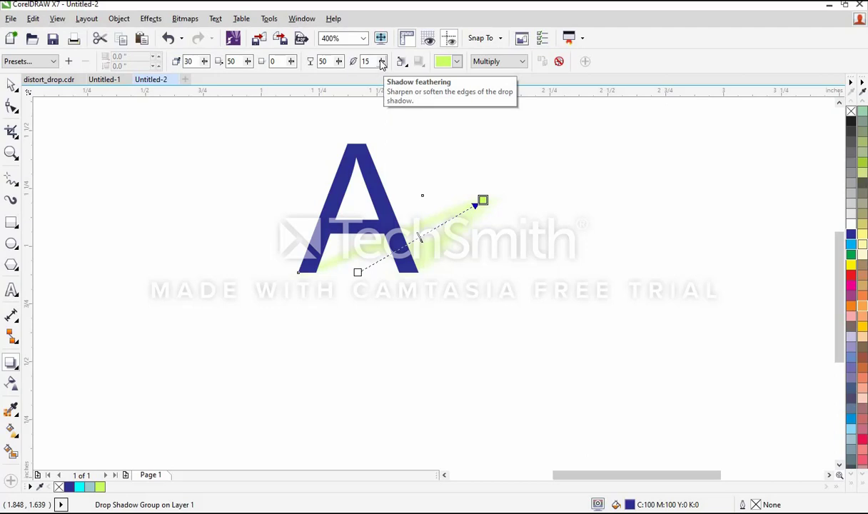
Step: Set the feathering of the letter's drop shadow to 17
{"action": "mouse_move", "coordinate": [382, 63]}
{"action": "left_mouse_down"}
{"action": "mouse_move", "coordinate": [383, 80]}
{"action": "mouse_move", "coordinate": [374, 78]}
{"action": "mouse_move", "coordinate": [384, 78]}
{"action": "left_mouse_up"}
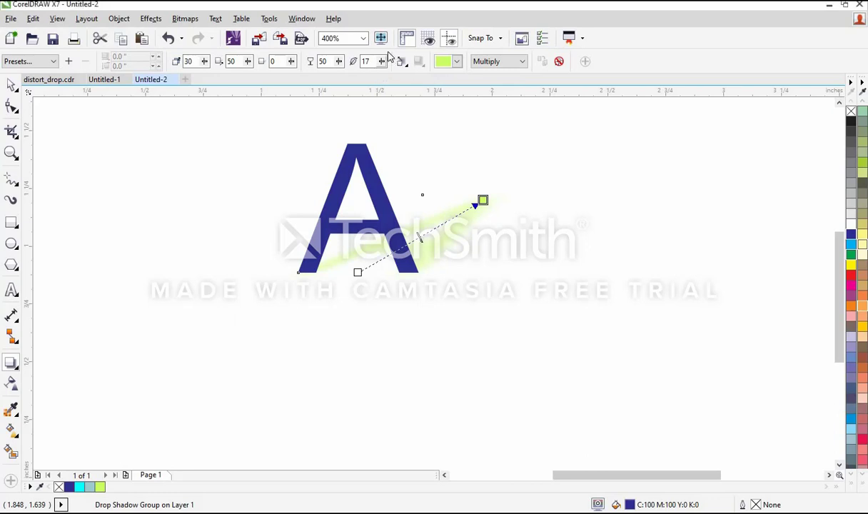
{"action": "left_click", "coordinate": [383, 63]}
{"action": "right_click", "coordinate": [383, 62]}
{"action": "right_click", "coordinate": [383, 63]}
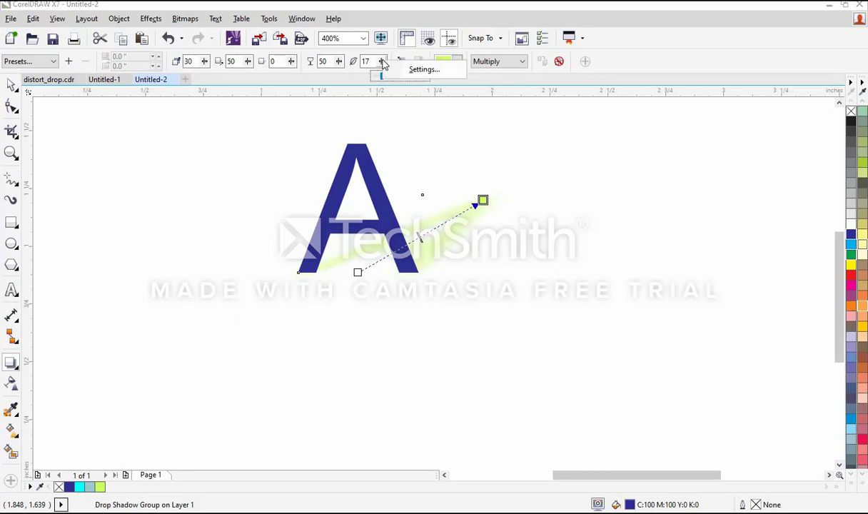
{"action": "left_click", "coordinate": [443, 238]}
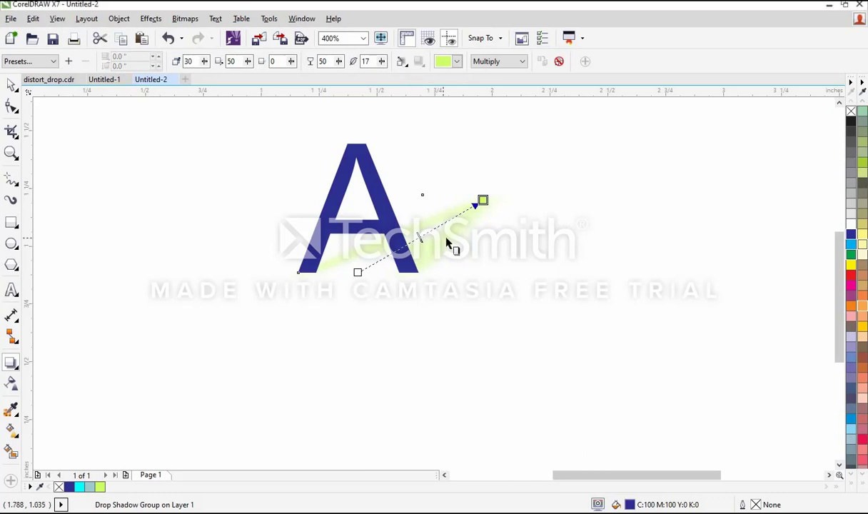
Step: Recolour the letter's drop shadow magenta and set its feathering to 31
{"action": "left_click", "coordinate": [457, 63]}
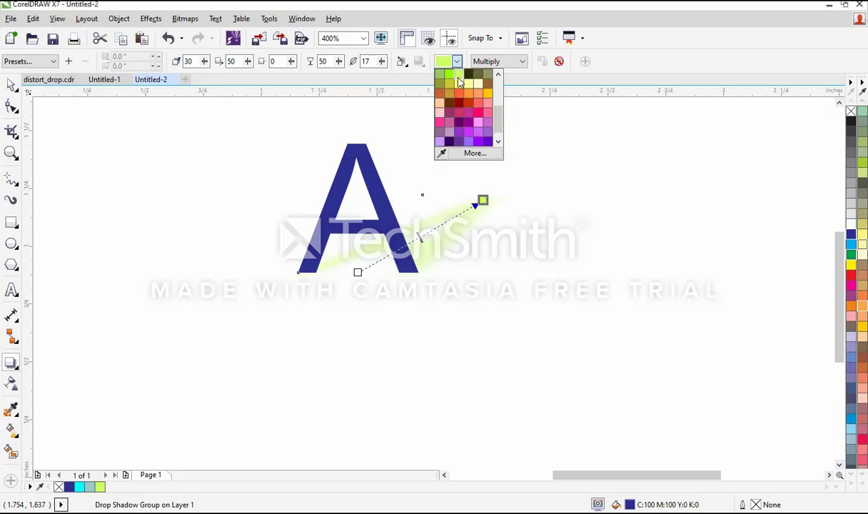
{"action": "left_click", "coordinate": [472, 119]}
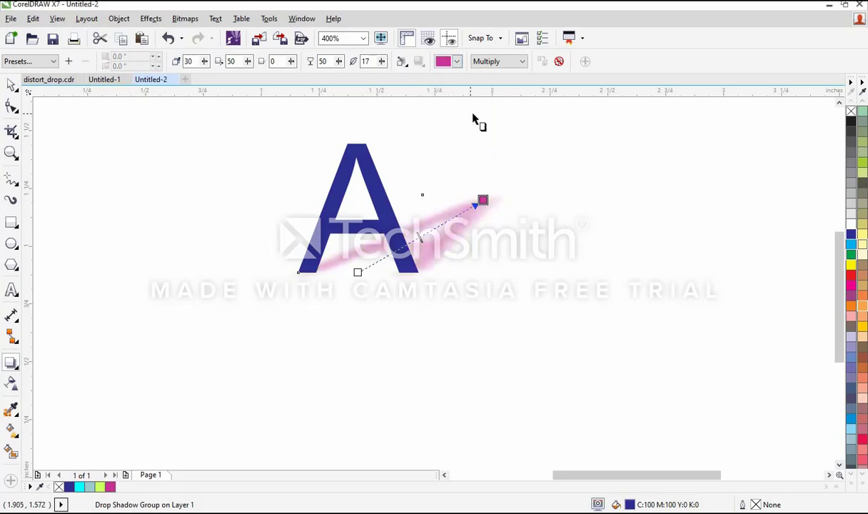
{"action": "left_click", "coordinate": [382, 62]}
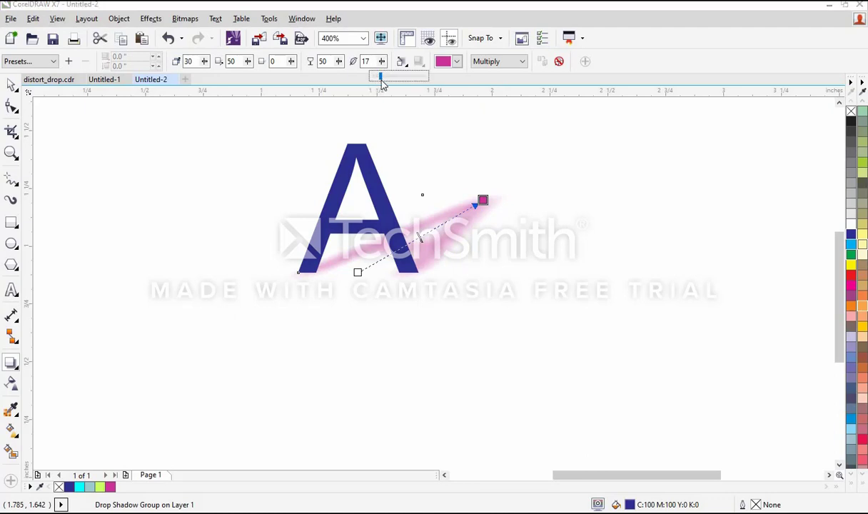
{"action": "left_click_drag", "start_coordinate": [382, 84], "coordinate": [412, 82]}
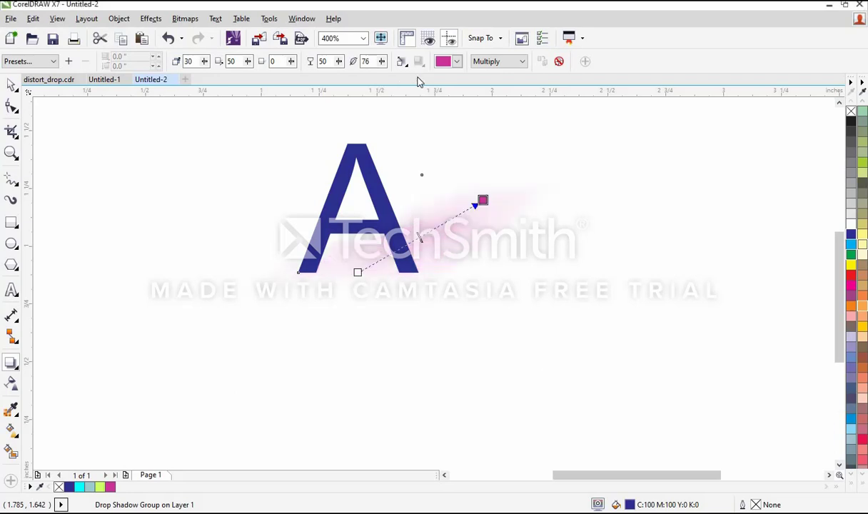
{"action": "left_click", "coordinate": [383, 62]}
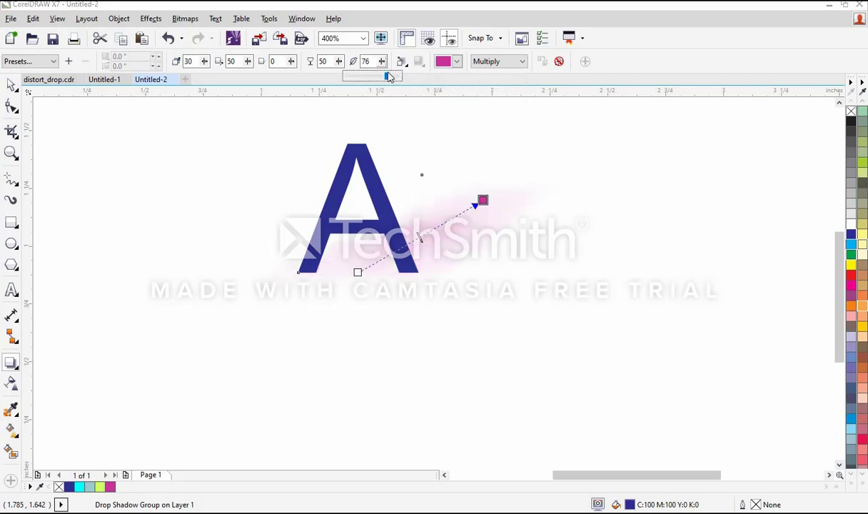
{"action": "left_click", "coordinate": [369, 78]}
{"action": "left_click_drag", "start_coordinate": [363, 80], "coordinate": [364, 79]}
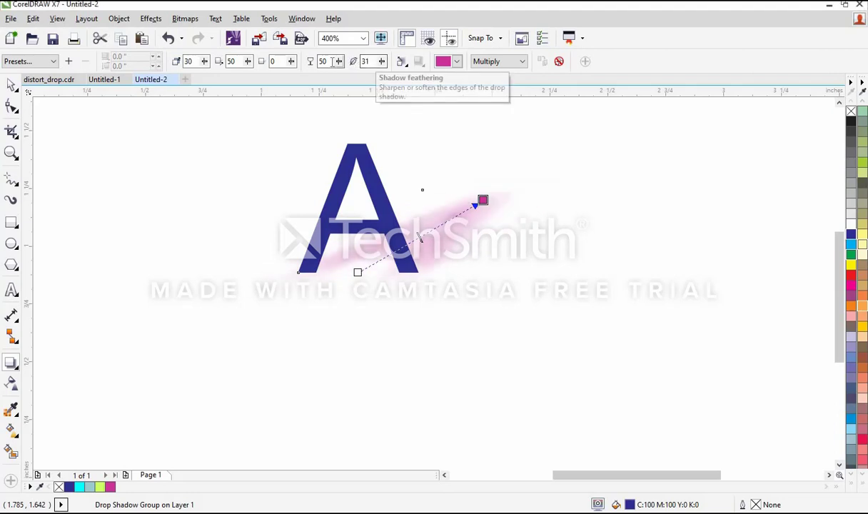
Step: Increase the drop shadow's opacity to 74 and reduce its feathering to 4
{"action": "left_click", "coordinate": [339, 61]}
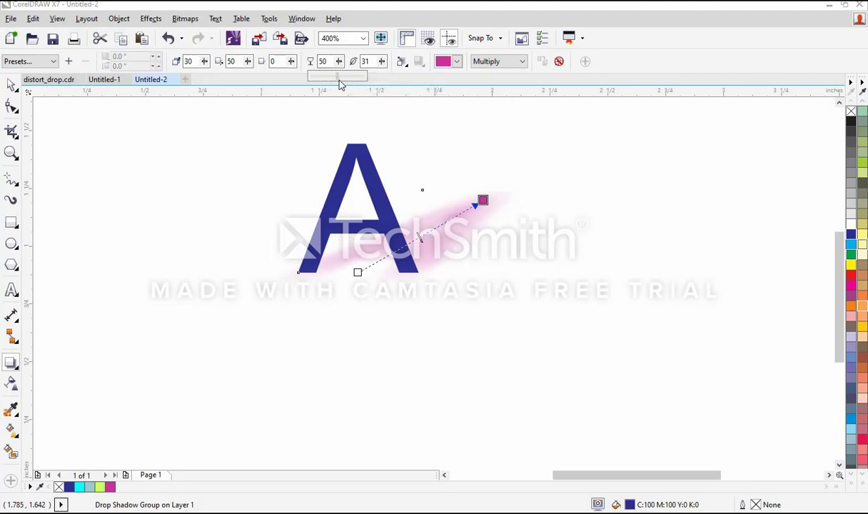
{"action": "left_click_drag", "start_coordinate": [340, 81], "coordinate": [351, 85]}
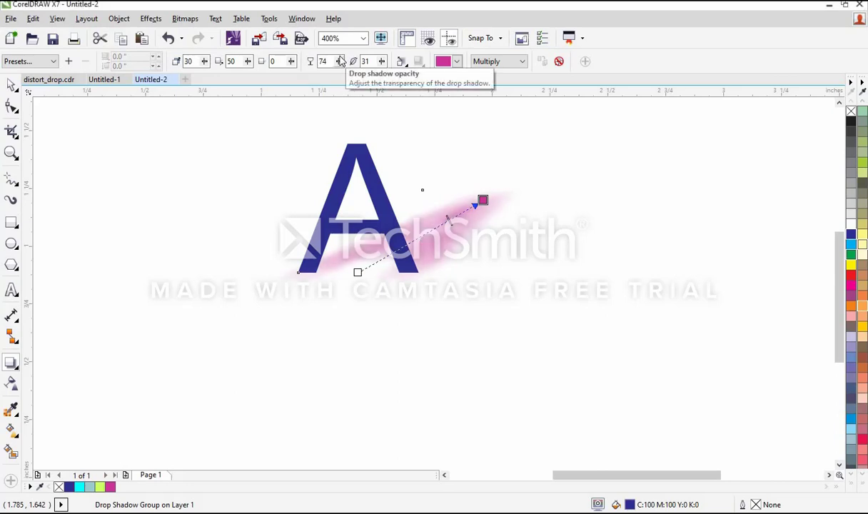
{"action": "left_click", "coordinate": [382, 63]}
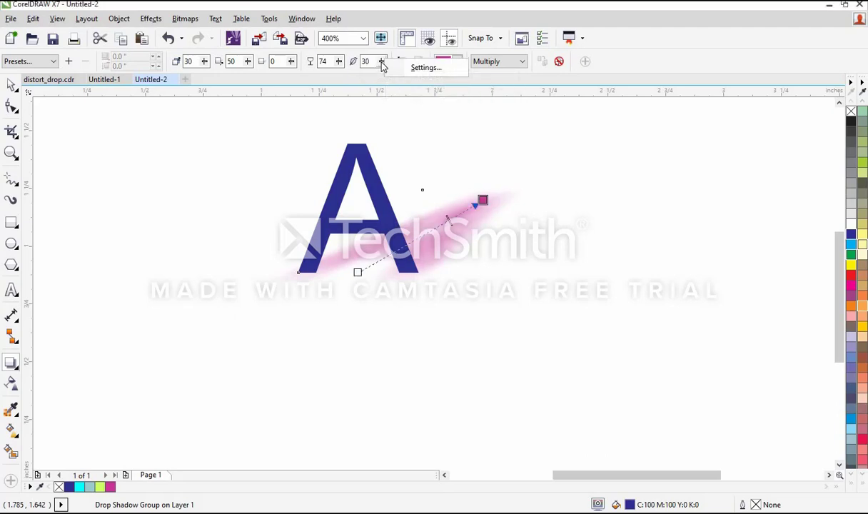
{"action": "left_click", "coordinate": [382, 65]}
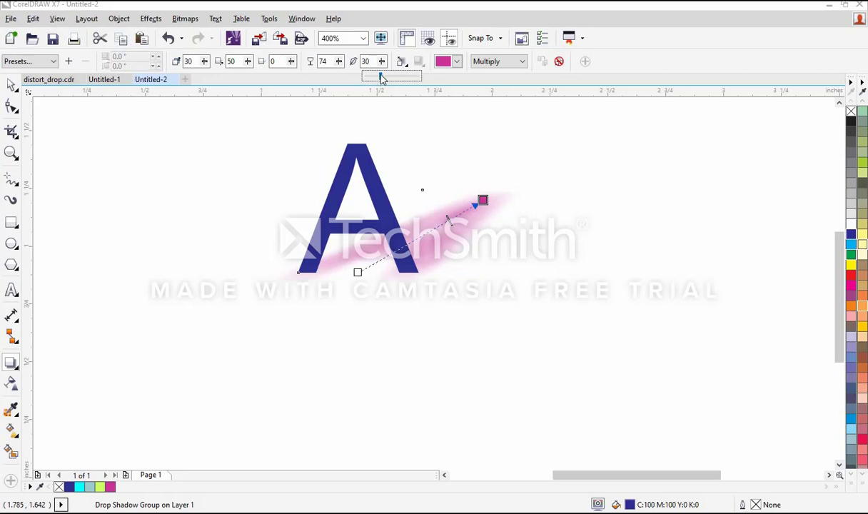
{"action": "left_click_drag", "start_coordinate": [382, 79], "coordinate": [370, 79]}
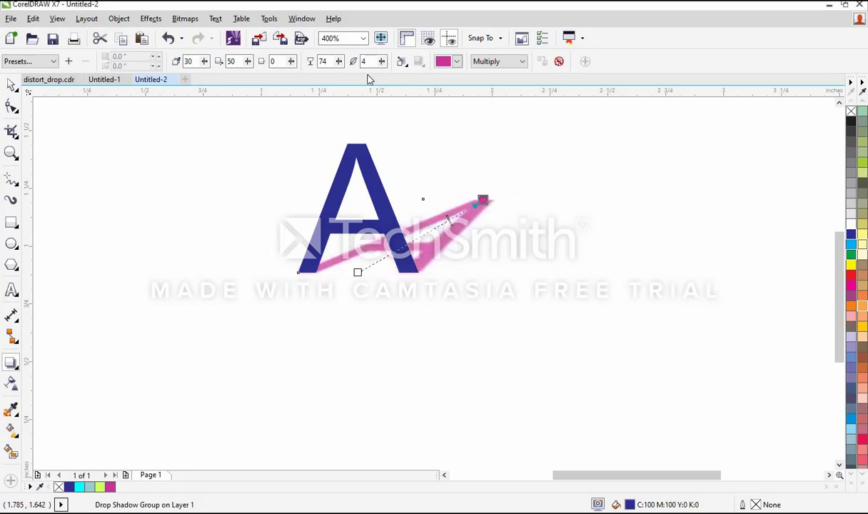
Step: Lower the drop shadow's opacity to 30 and set its fade to 8
{"action": "left_click", "coordinate": [340, 63]}
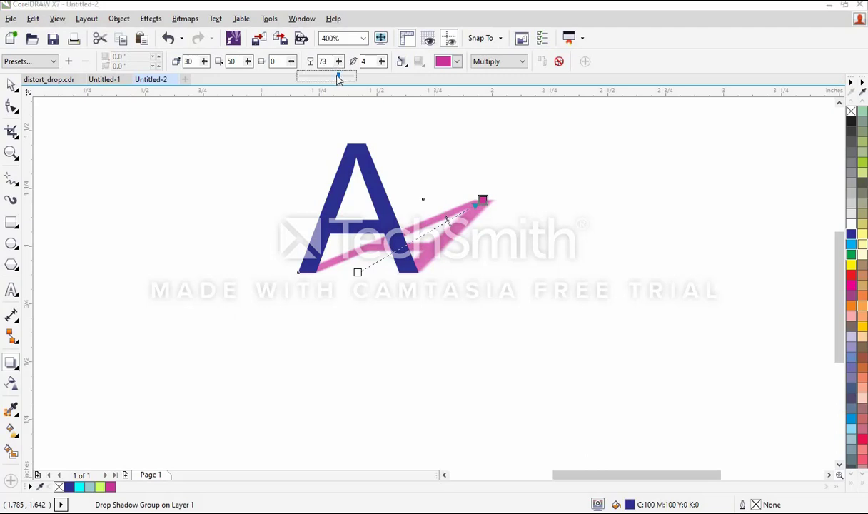
{"action": "left_click_drag", "start_coordinate": [339, 80], "coordinate": [313, 77]}
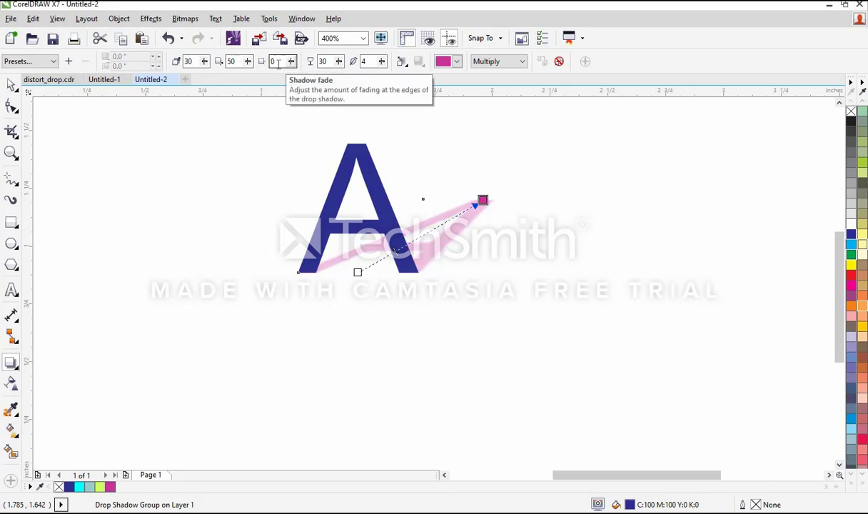
{"action": "left_click", "coordinate": [293, 62]}
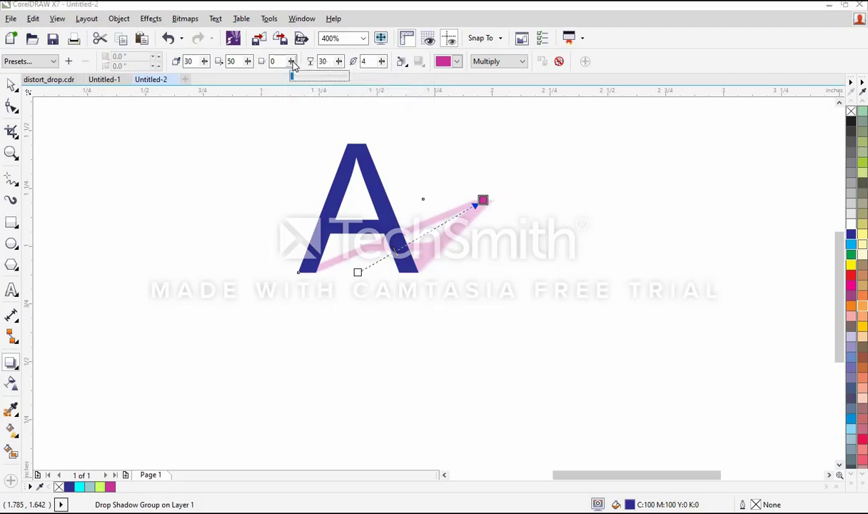
{"action": "left_click_drag", "start_coordinate": [293, 62], "coordinate": [291, 64]}
{"action": "right_click", "coordinate": [294, 62]}
{"action": "left_click", "coordinate": [294, 62]}
{"action": "left_click", "coordinate": [277, 62]}
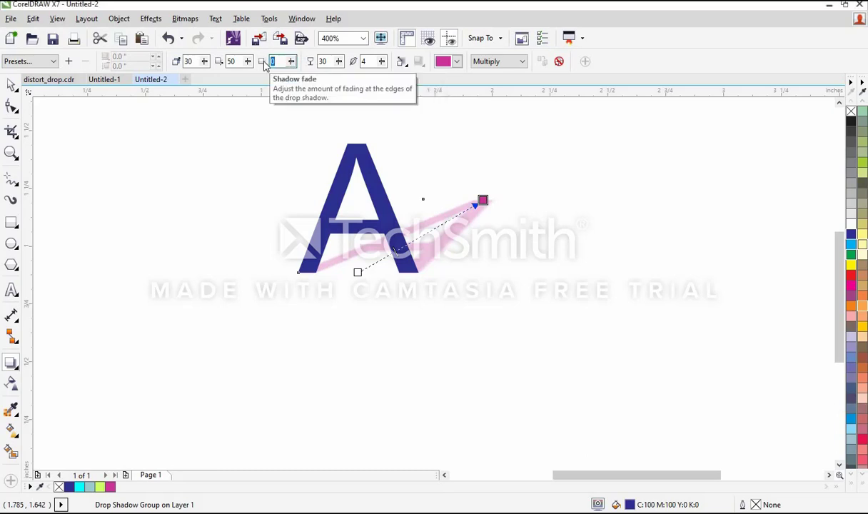
{"action": "type", "text": "8"}
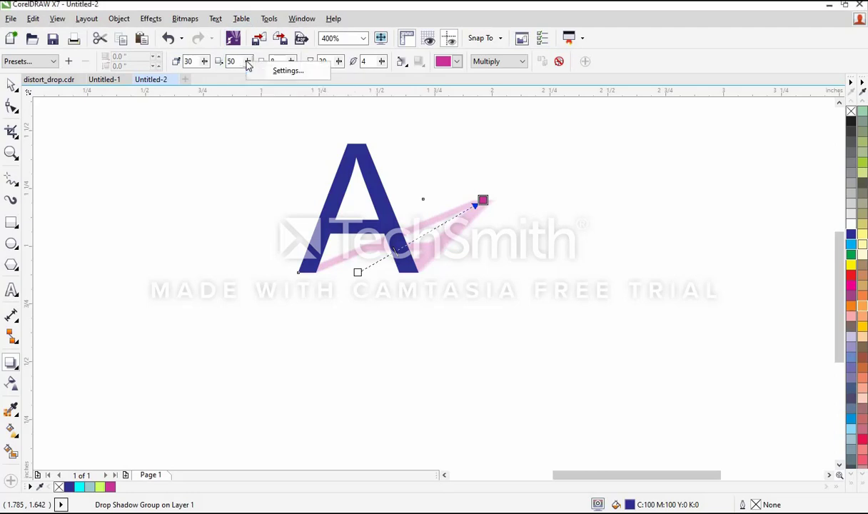
{"action": "left_click", "coordinate": [248, 63]}
{"action": "right_click", "coordinate": [248, 65]}
{"action": "left_click", "coordinate": [247, 63]}
{"action": "left_click", "coordinate": [238, 76]}
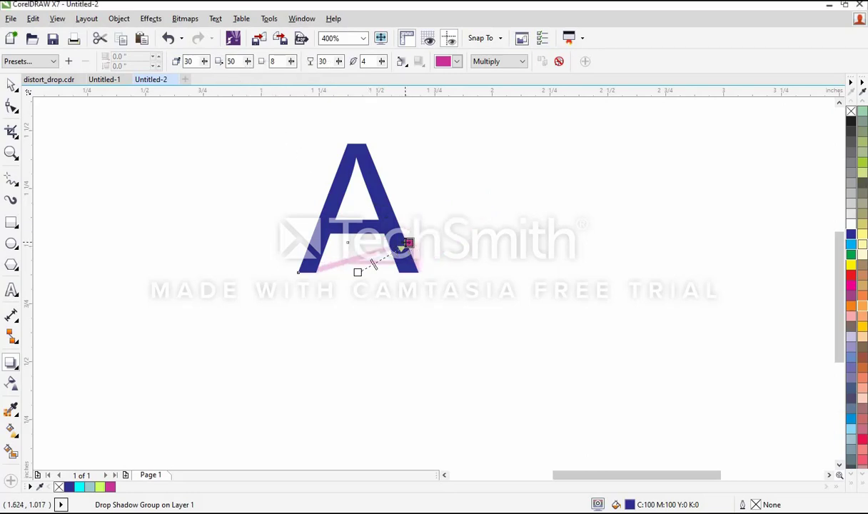
Step: Swing the letter's shadow to an angle of 42, and re-anchor it at the letter's right edge with an angle of 11
{"action": "left_click_drag", "start_coordinate": [408, 243], "coordinate": [435, 204]}
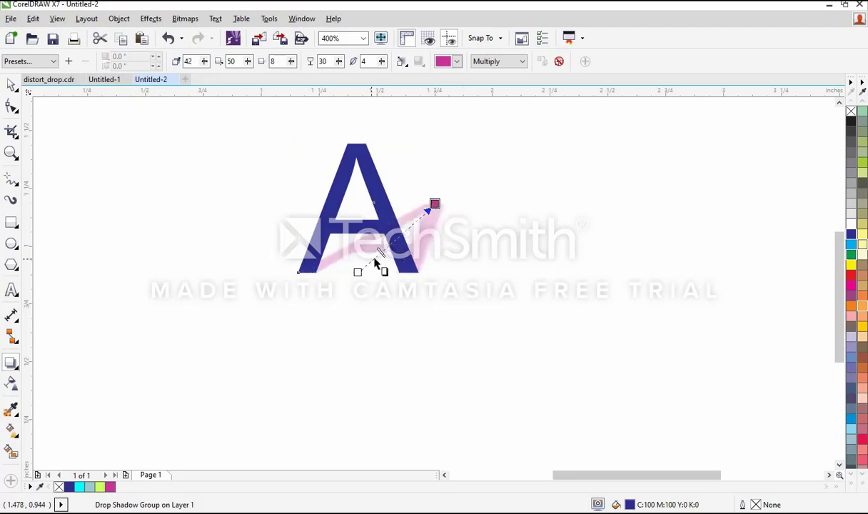
{"action": "left_click_drag", "start_coordinate": [385, 256], "coordinate": [366, 255]}
{"action": "left_click_drag", "start_coordinate": [365, 224], "coordinate": [490, 195]}
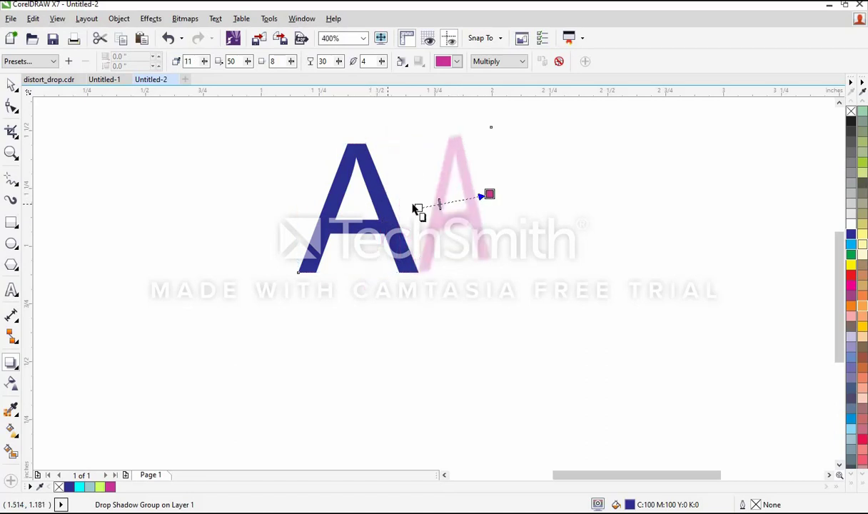
Step: Anchor the shadow at the letter's centre with offsets of 0.082" and -0.006", and re-anchor it at the right edge at angle 185
{"action": "left_click_drag", "start_coordinate": [421, 208], "coordinate": [357, 207]}
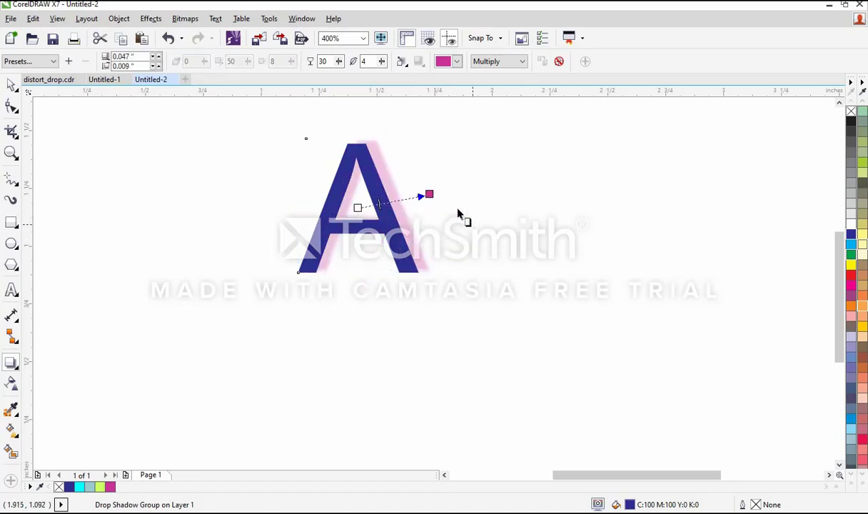
{"action": "left_click_drag", "start_coordinate": [429, 194], "coordinate": [437, 213]}
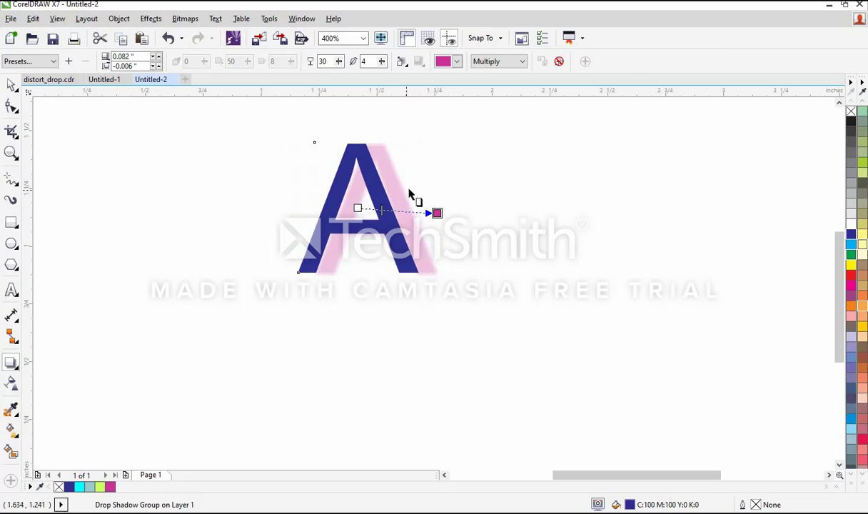
{"action": "left_click_drag", "start_coordinate": [409, 193], "coordinate": [352, 213]}
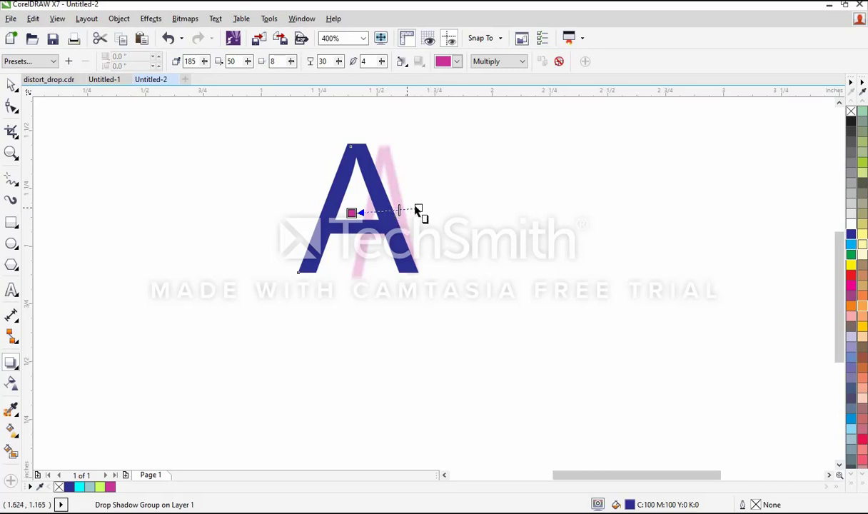
Step: Try to anchor the shadow at the letter's base with an angle of 180, and undo that change
{"action": "left_click", "coordinate": [425, 203]}
{"action": "left_click_drag", "start_coordinate": [359, 273], "coordinate": [345, 272]}
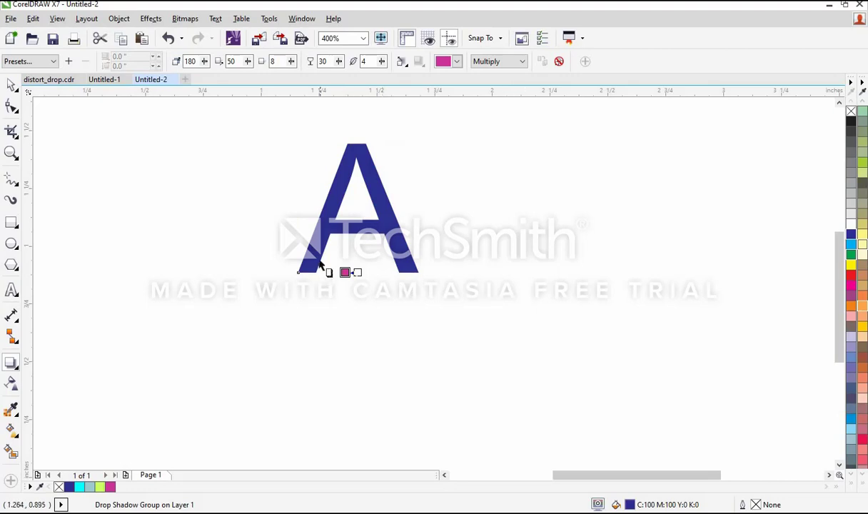
{"action": "right_click", "coordinate": [165, 33]}
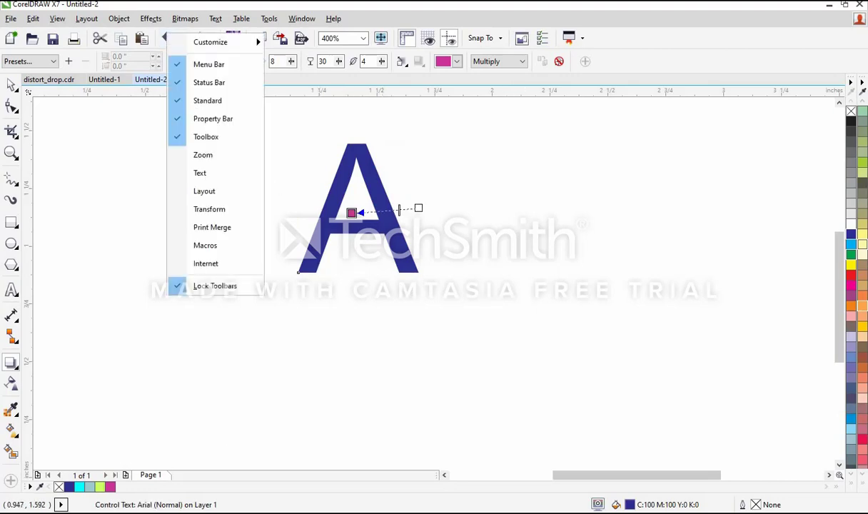